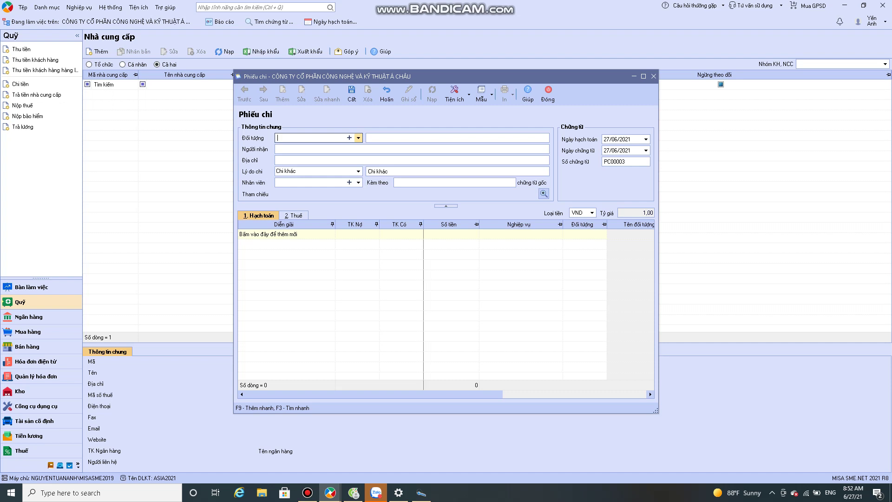
# Step: Start adding a new supplier as the payee from the supplier catalogue
pyautogui.click(47, 7)
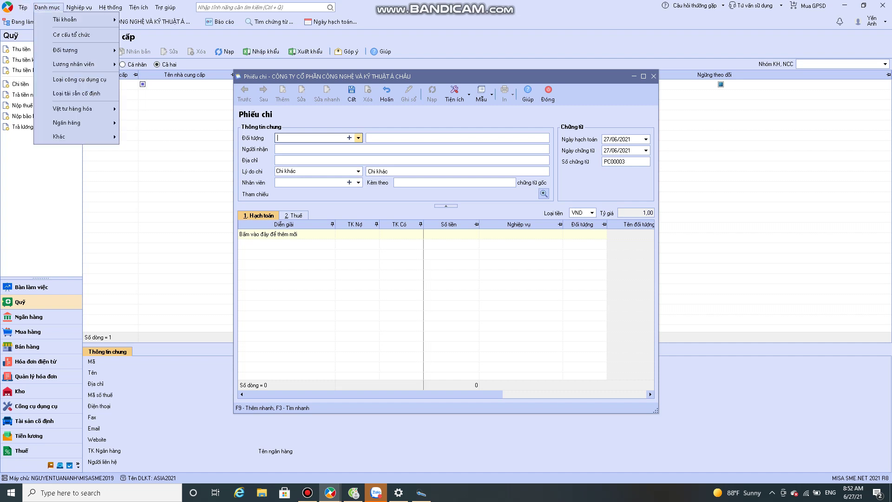
pyautogui.moveTo(65, 50)
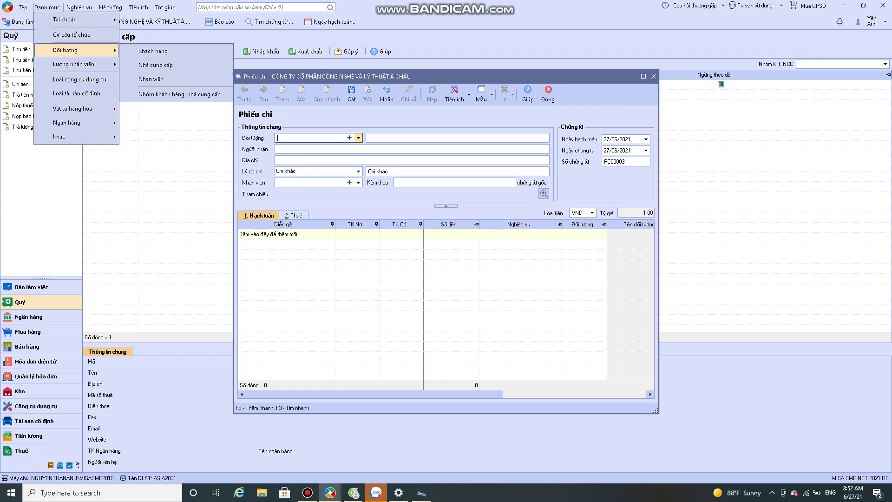
pyautogui.press('Return')
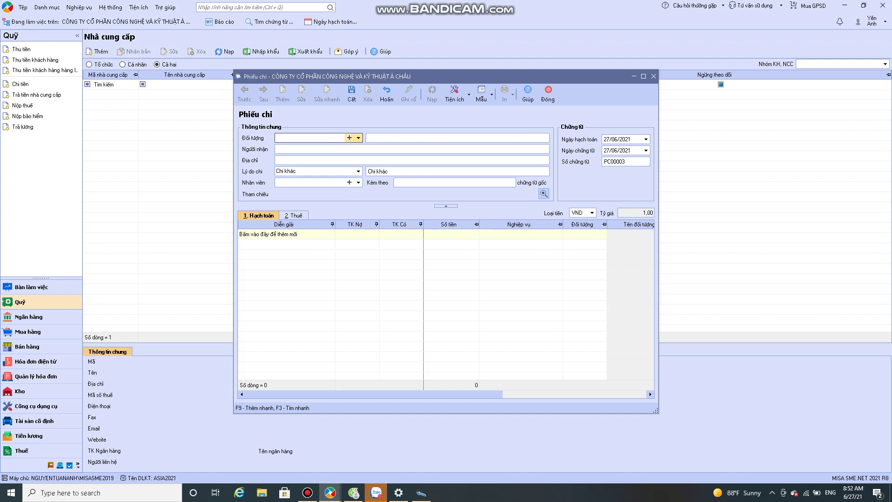
pyautogui.click(349, 138)
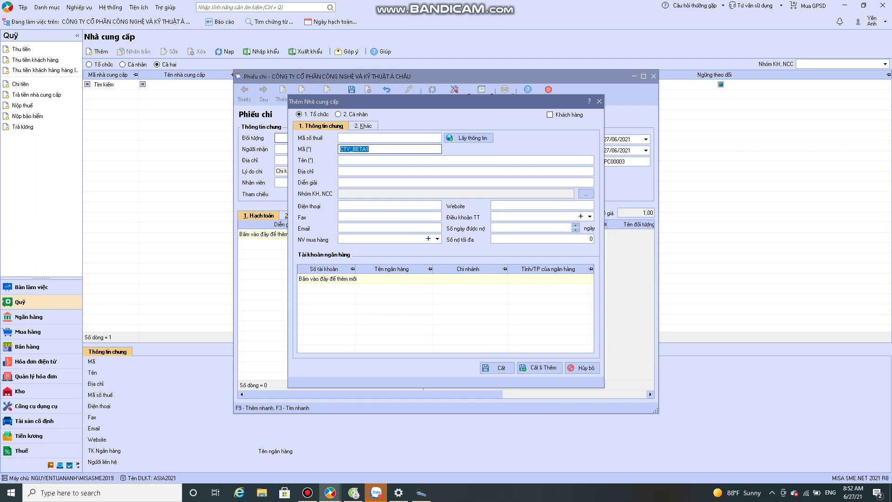
# Step: Keep the new supplier an organisation that is not also marked as a customer
pyautogui.click(550, 115)
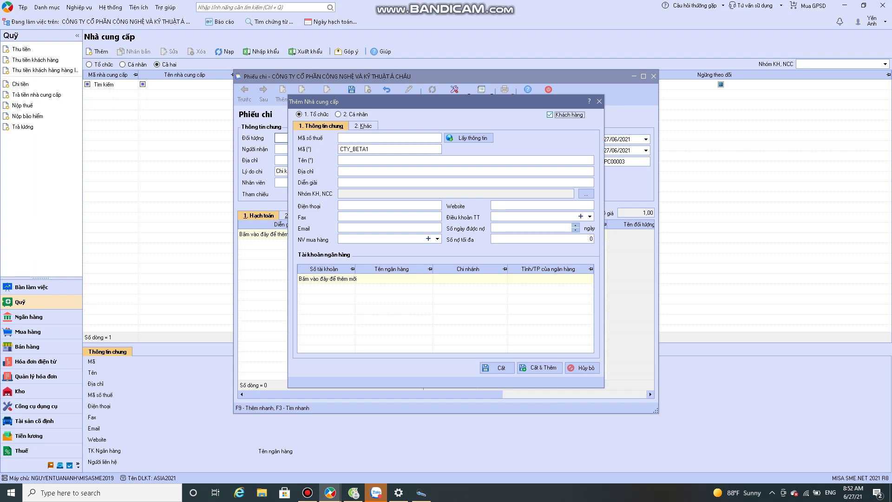
pyautogui.press('space')
pyautogui.hotkey('shift', 'Tab')
pyautogui.press('Right')
pyautogui.press('Left')
pyautogui.click(469, 138)
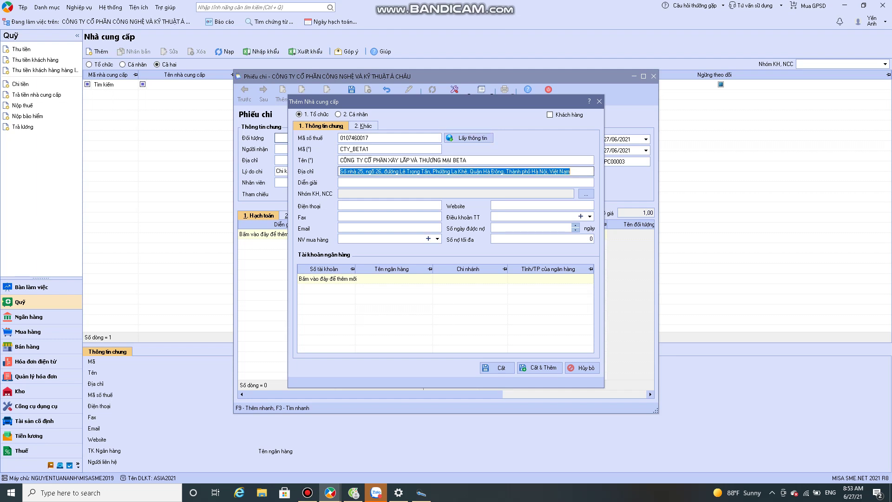
pyautogui.click(354, 148)
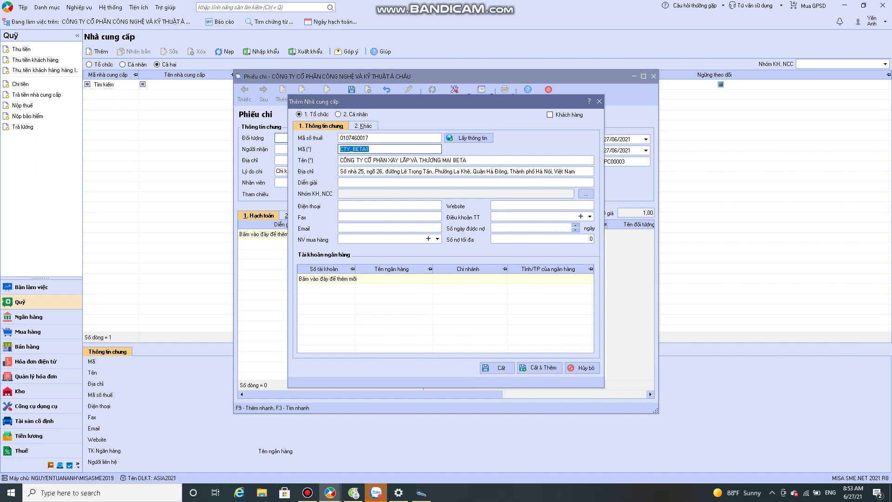
pyautogui.write('cTY_BET')
pyautogui.press('Tab')
pyautogui.press('Tab')
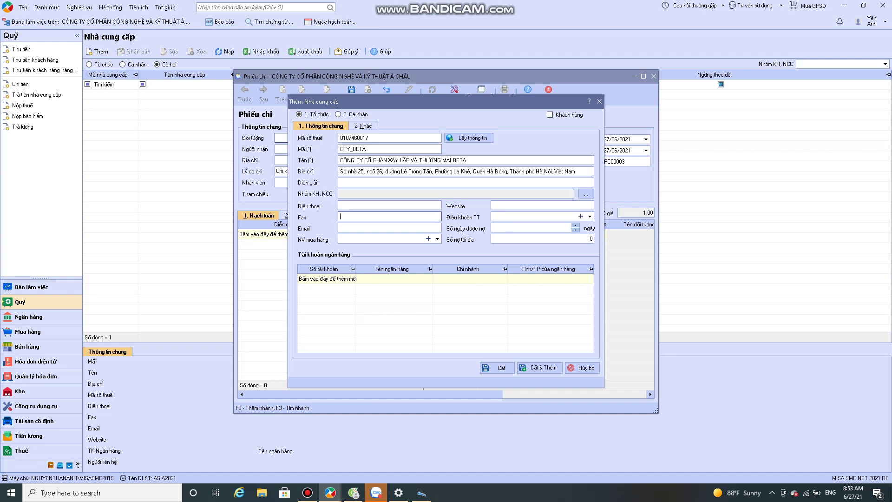
pyautogui.press('Tab')
pyautogui.hotkey('alt', 'k')
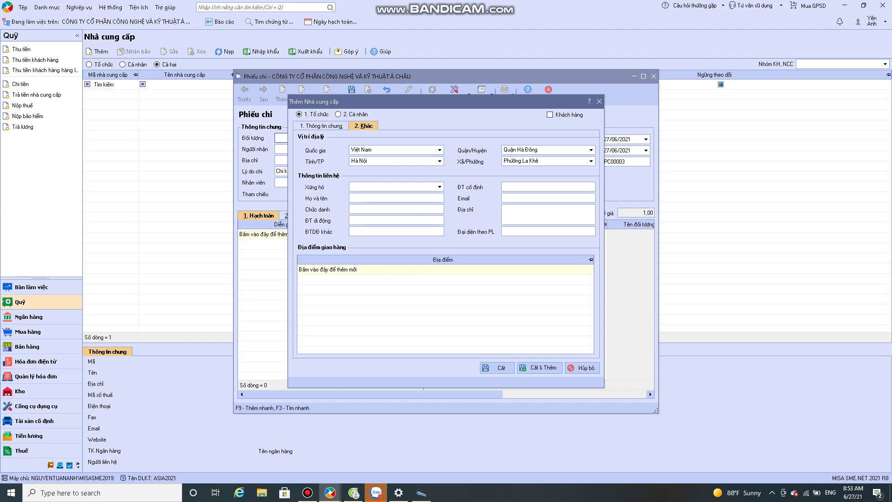
# Step: Add a contact titled Ông with the contact's full name, job title NV Bán hàng and mobile number
pyautogui.hotkey('alt', 'Down')
pyautogui.press('Down')
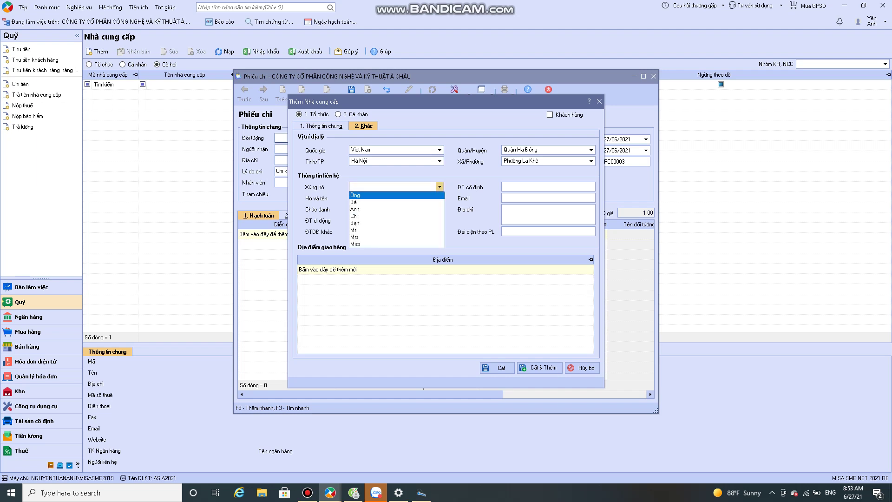
pyautogui.press('Return')
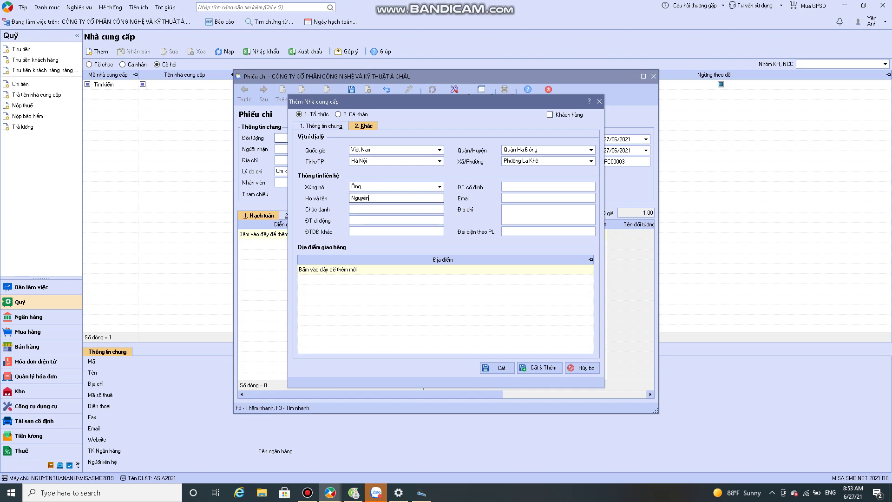
pyautogui.click(352, 209)
pyautogui.write('NV B')
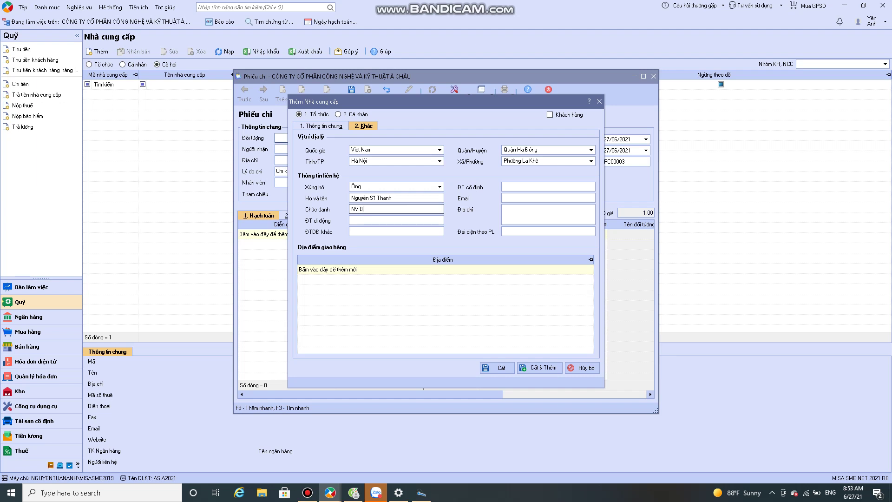
pyautogui.write('án hang')
pyautogui.press('Tab')
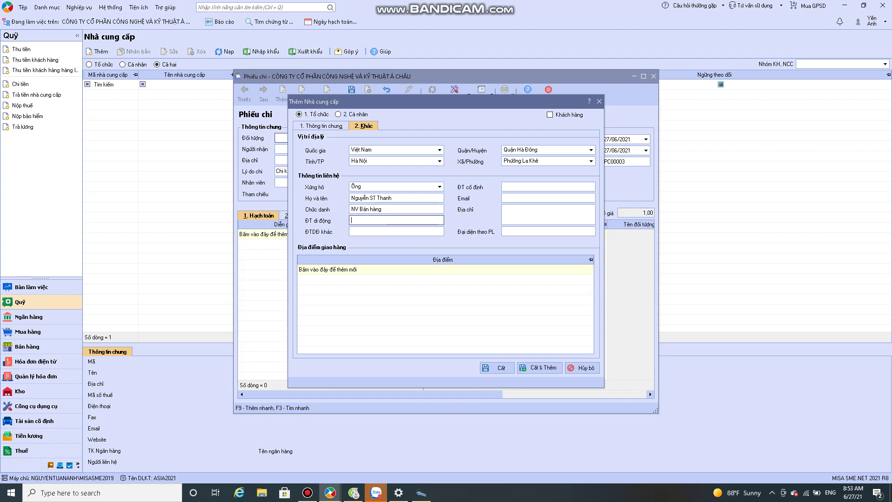
pyautogui.press('Tab')
pyautogui.press('Tab')
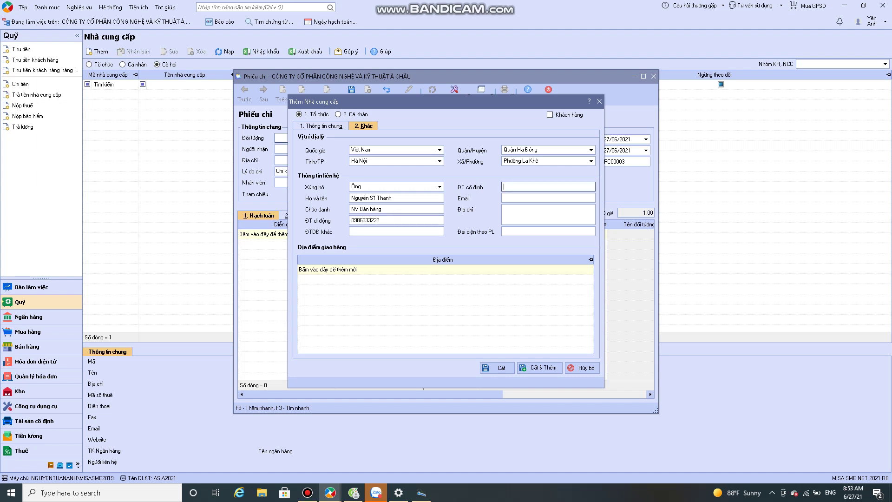
pyautogui.click(504, 198)
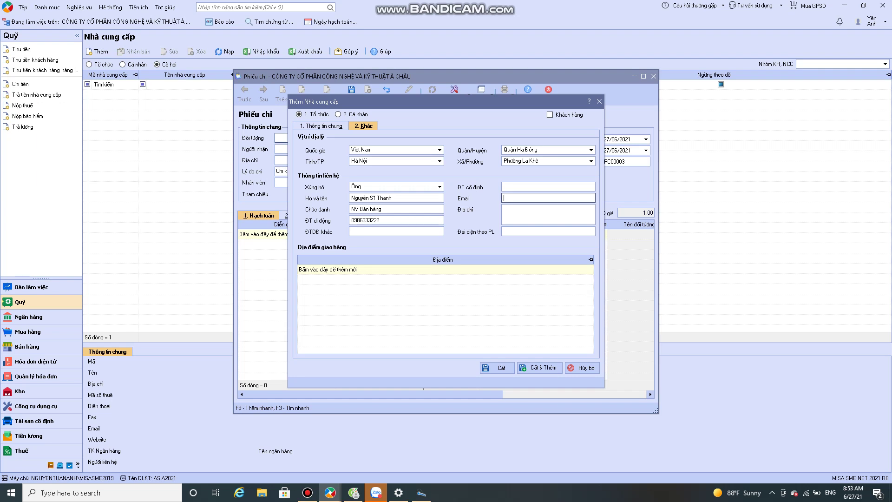
pyautogui.click(505, 208)
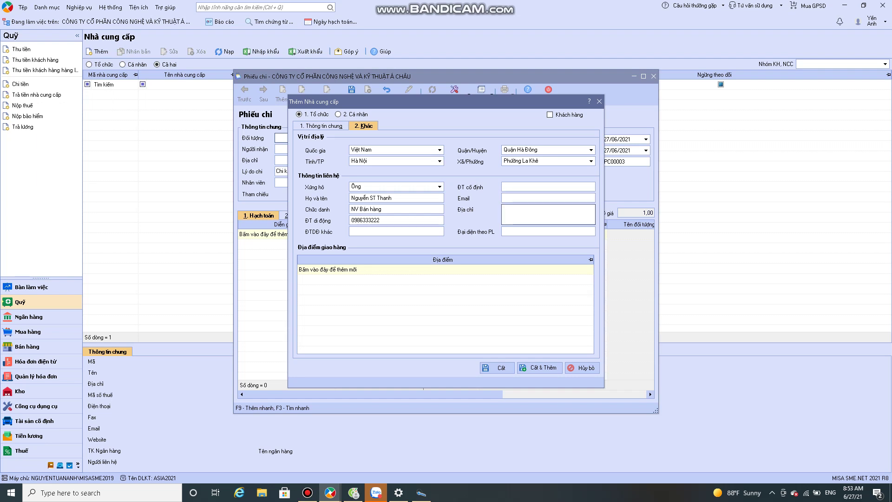
# Step: Save supplier CTY_BETA onto the voucher and keep the payment reason Chi khác
pyautogui.click(497, 368)
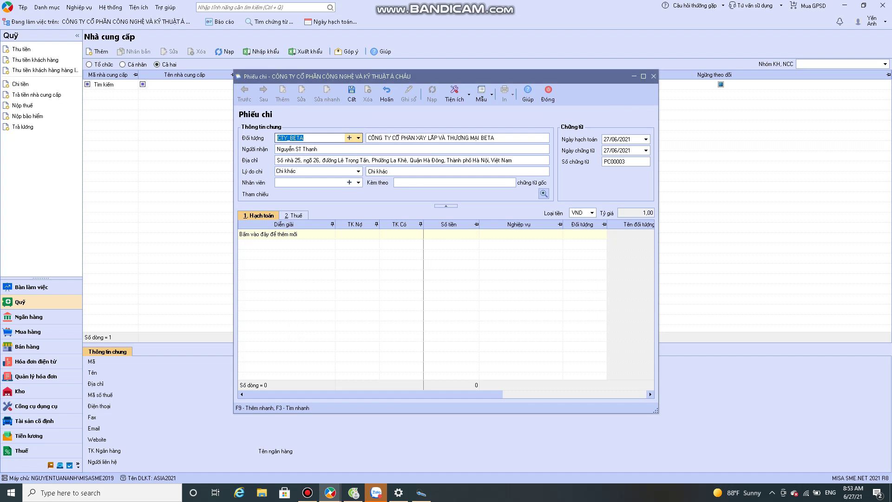
pyautogui.press('Tab')
pyautogui.press('Tab')
pyautogui.press('Tab')
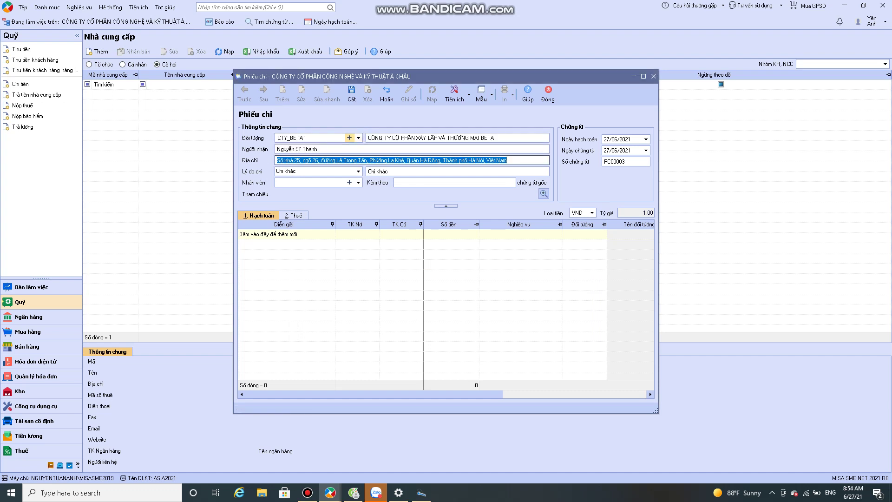
pyautogui.press('Tab')
pyautogui.hotkey('alt', 'Down')
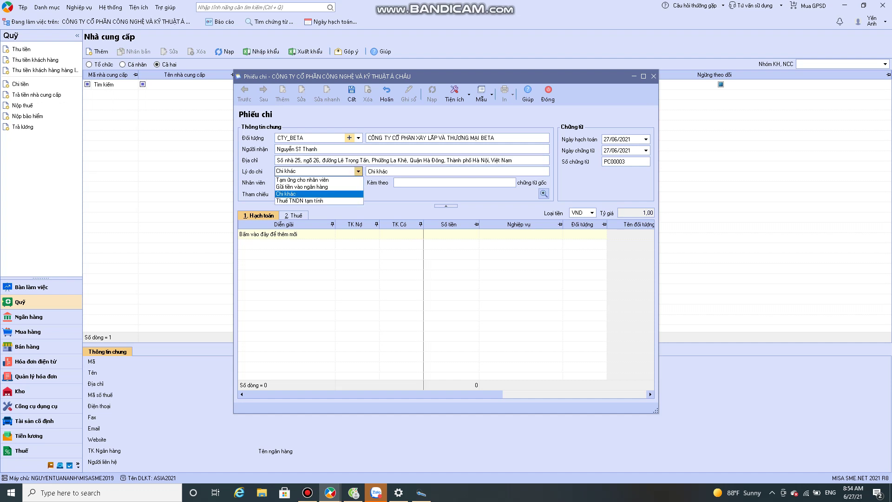
pyautogui.press('Up')
pyautogui.press('Down')
pyautogui.press('Return')
# Step: Enter the description 'Thanh toán chi phí tiếp khách theo hóa đơn so 0000321 cua cty BETA'
pyautogui.press('Tab')
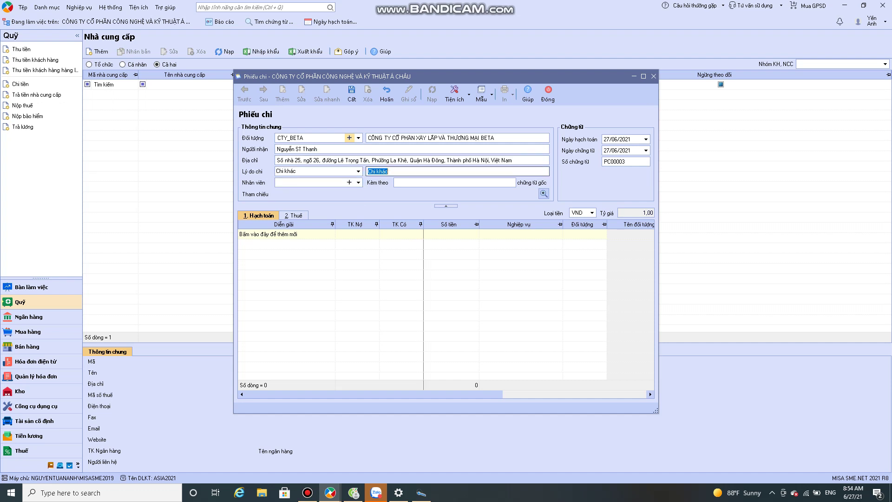
pyautogui.write('Thanh toán chi phí tiếp khách theo hóa đơn so')
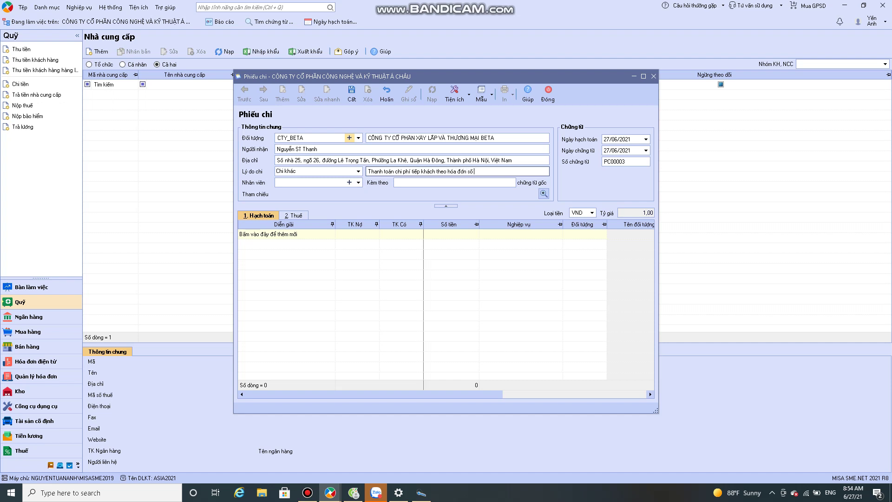
pyautogui.write(' 0000321')
pyautogui.write(' cua')
pyautogui.write(' cty BETA')
pyautogui.click(306, 183)
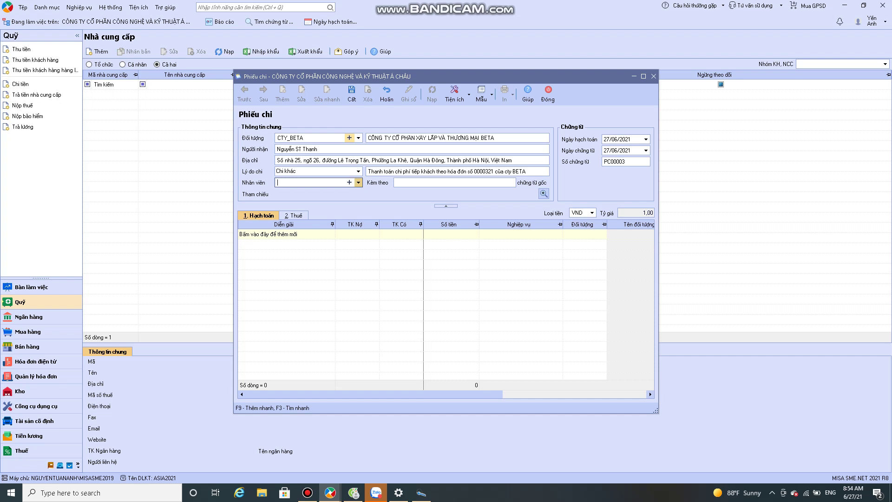
pyautogui.press('F4')
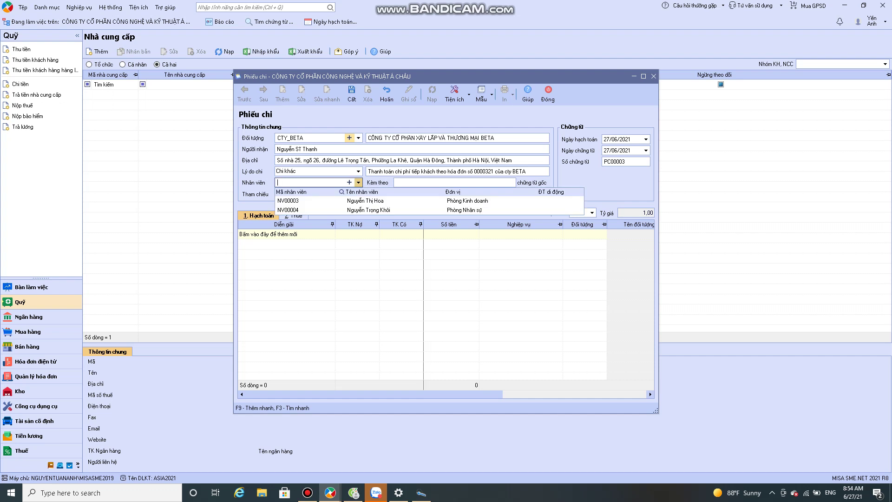
pyautogui.press('Escape')
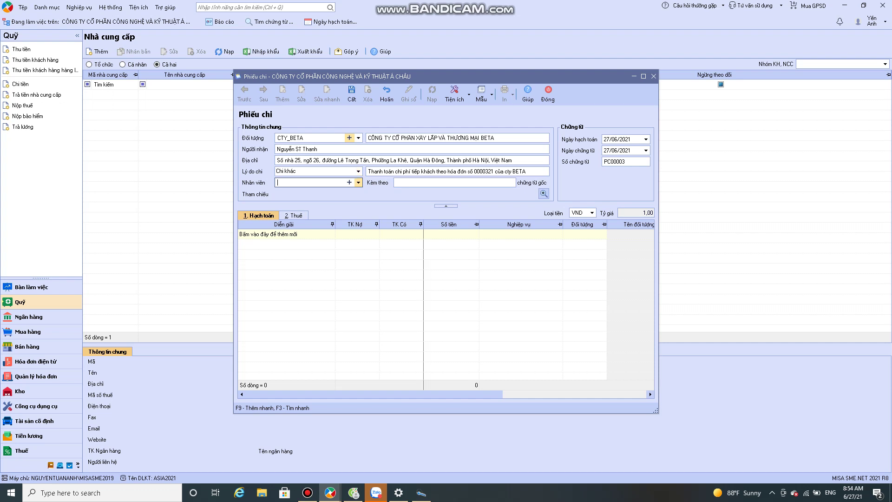
pyautogui.click(349, 182)
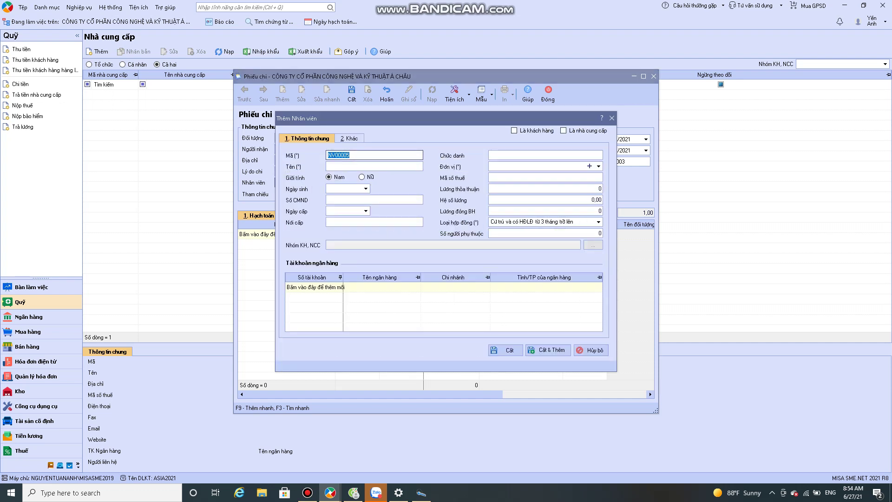
pyautogui.click(374, 166)
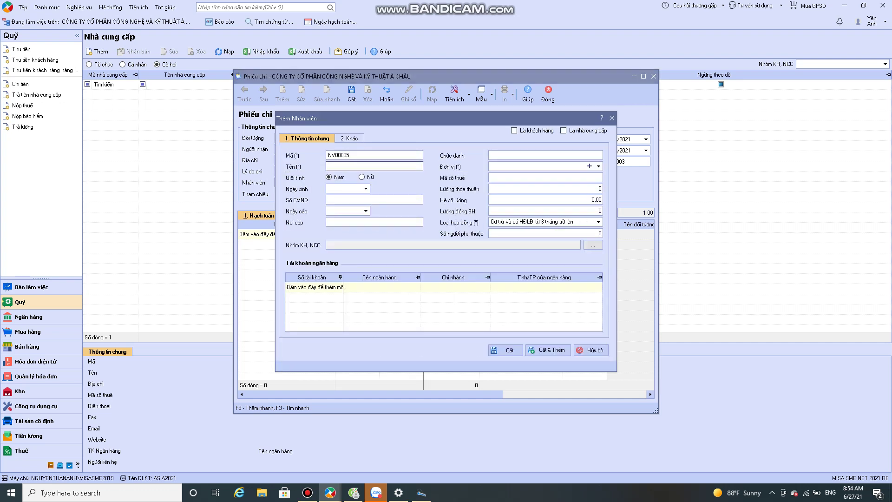
pyautogui.press('Tab')
pyautogui.press('Tab')
pyautogui.write('01/05/1995')
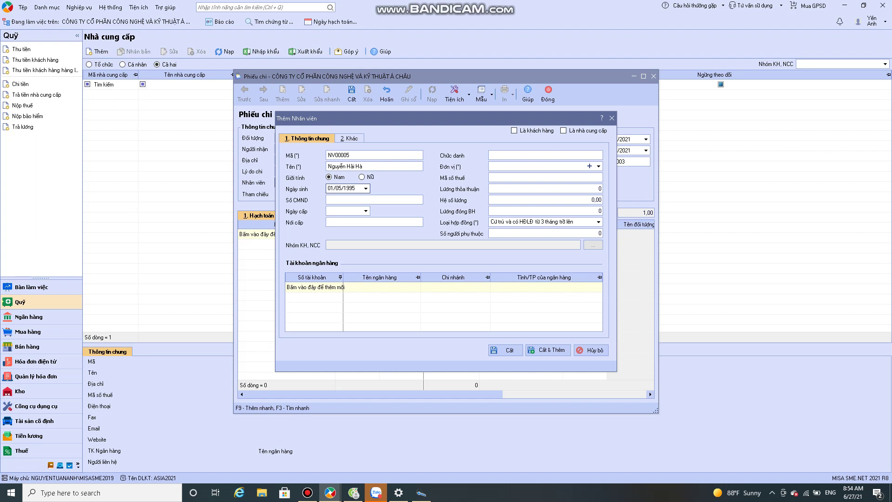
# Step: Fill the ID card number, issue date 25/04/2015, issue place Hà Nội and title Nhân viên
pyautogui.click(374, 199)
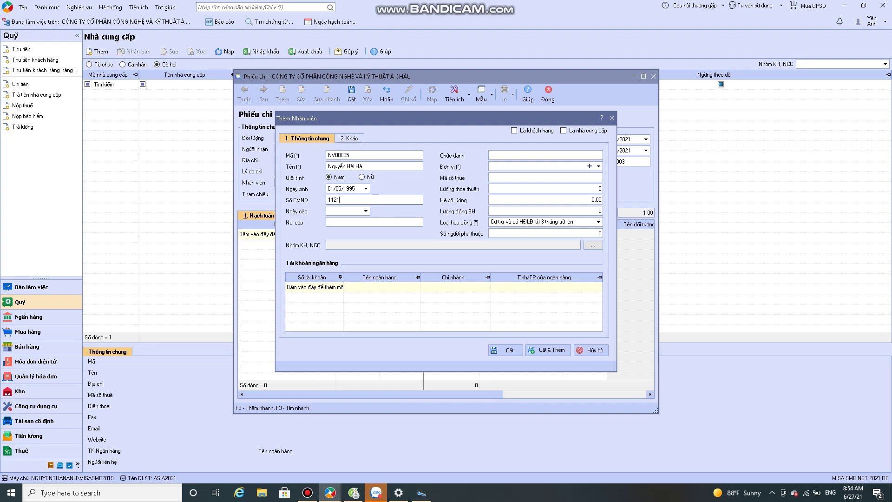
pyautogui.press('Tab')
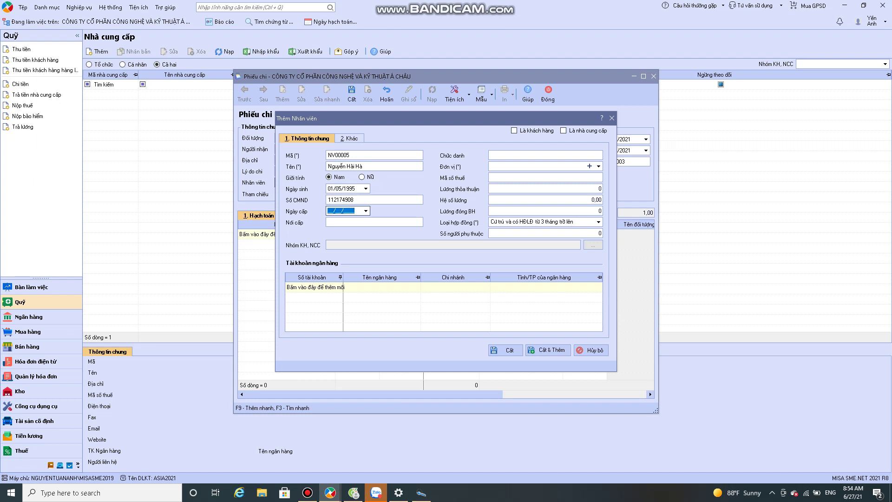
pyautogui.write('25042015')
pyautogui.press('Tab')
pyautogui.write('Hà')
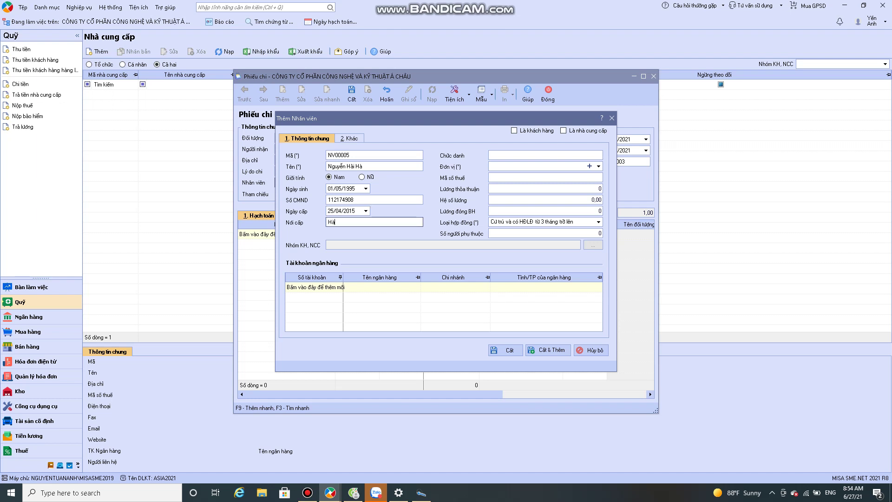
pyautogui.write(' Nội')
pyautogui.press('Tab')
pyautogui.write('Nhân viê')
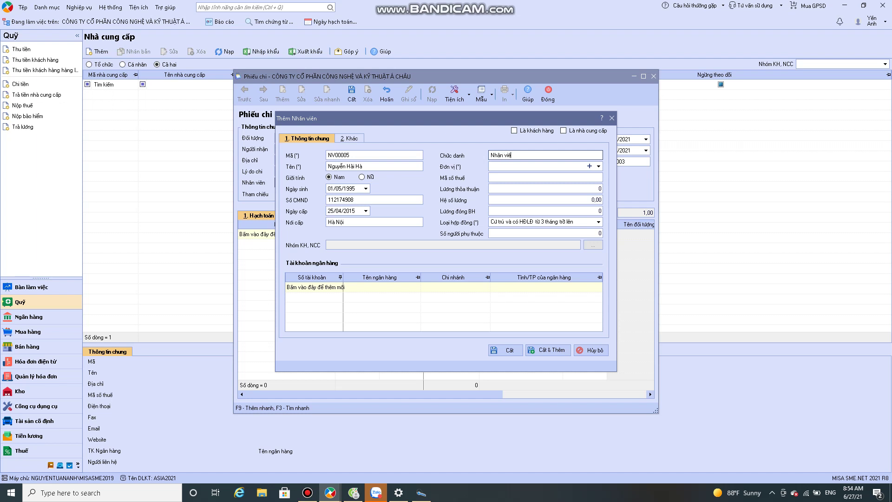
pyautogui.write('n')
# Step: Assign department Phòng Kinh doanh, save the employee, and enter 01 attached document
pyautogui.press('Tab')
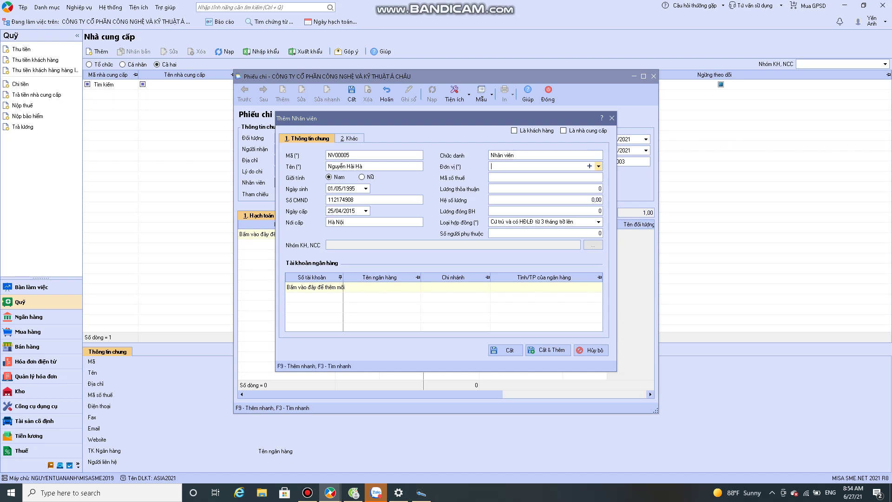
pyautogui.press('F4')
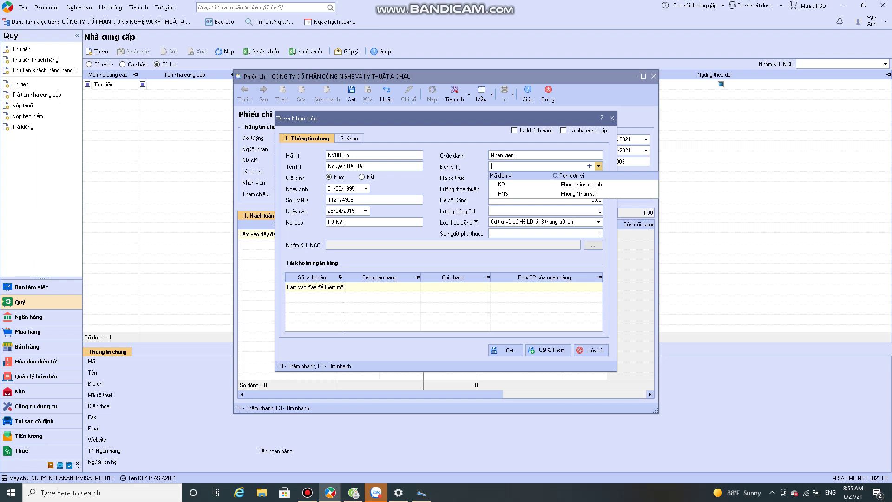
pyautogui.press('Down')
pyautogui.press('Return')
pyautogui.press('Tab')
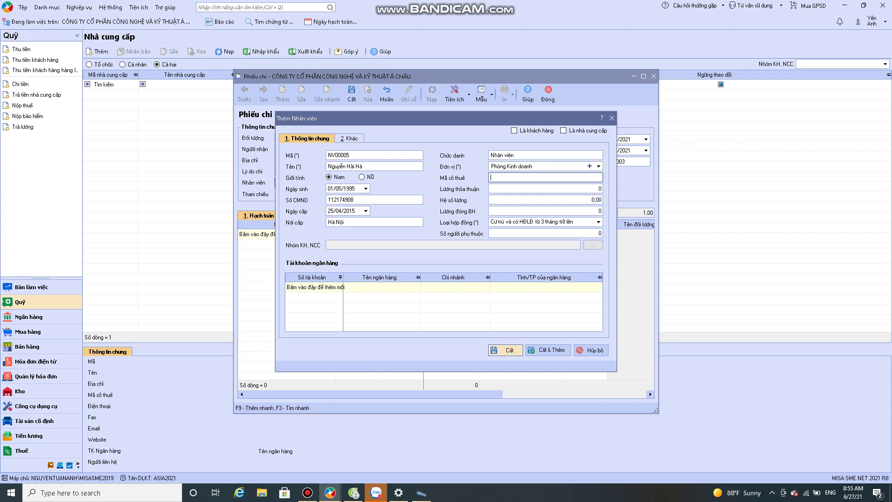
pyautogui.hotkey('ctrl', 's')
pyautogui.press('Tab')
pyautogui.write('01')
pyautogui.press('Tab')
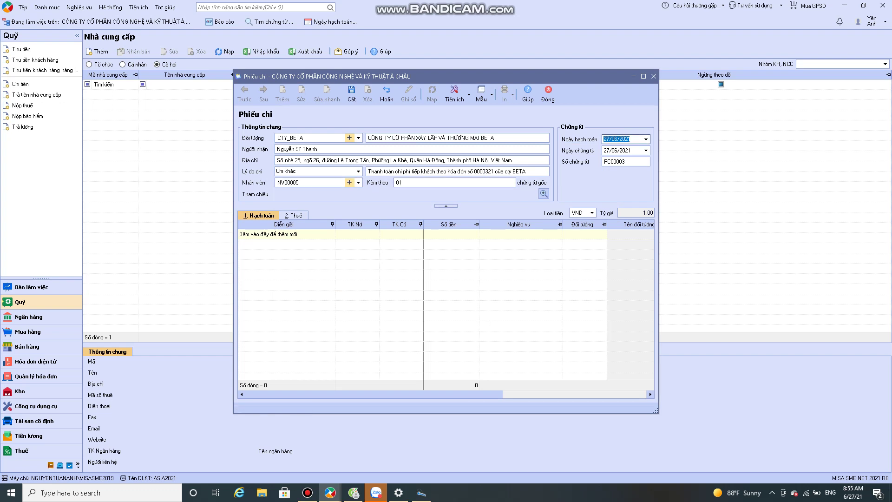
# Step: Add the expense line on debit account 6421 for 12.000.000
pyautogui.press('Tab')
pyautogui.press('Tab')
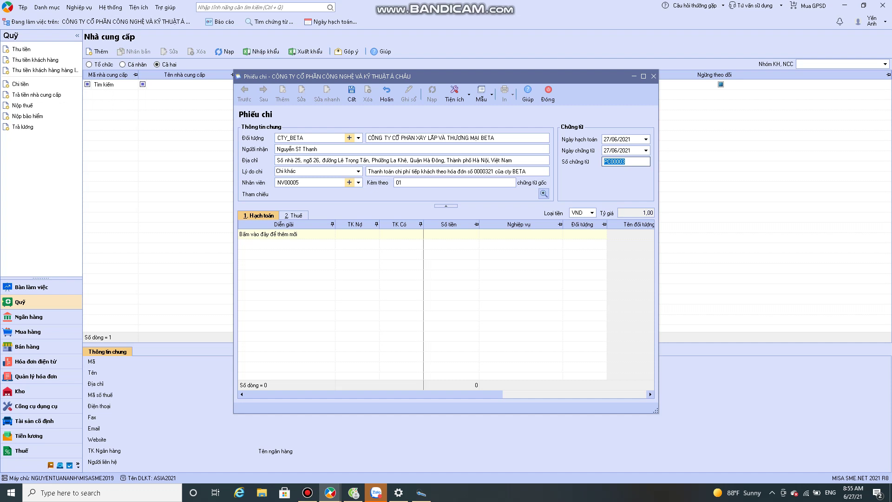
pyautogui.press('Tab')
pyautogui.press('Tab')
pyautogui.press('Tab')
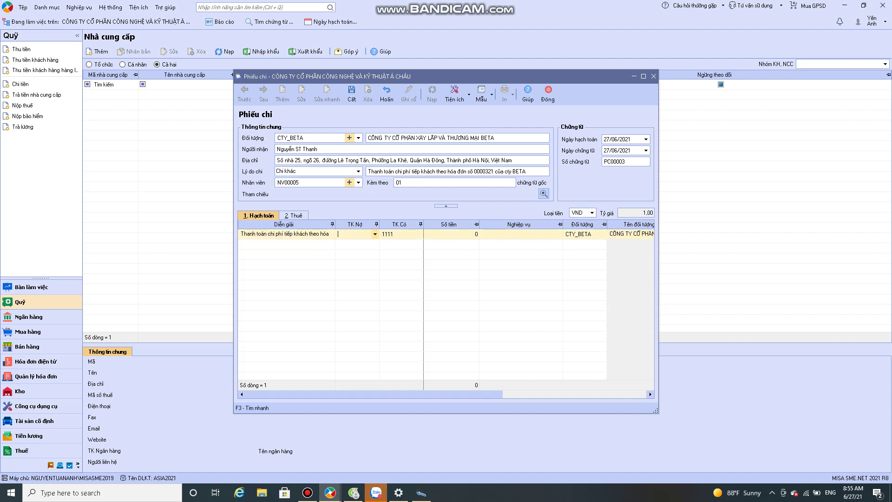
pyautogui.write('6421')
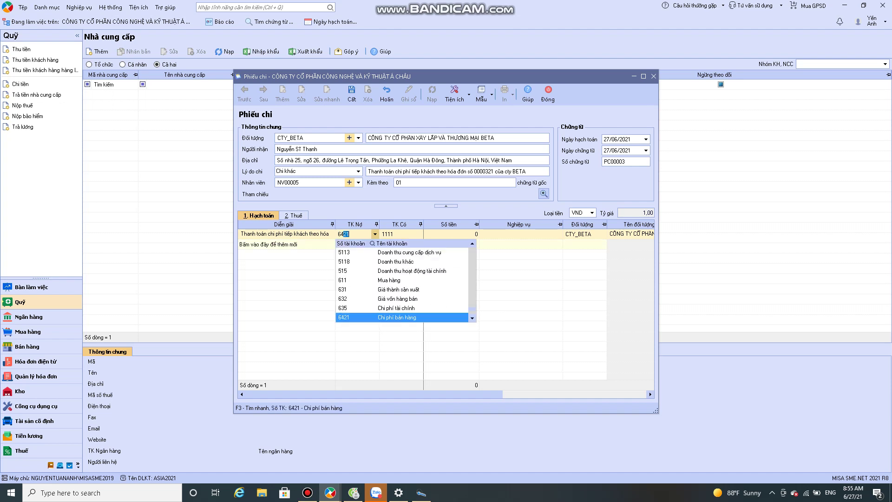
pyautogui.press('Tab')
pyautogui.press('Tab')
pyautogui.write('1200000')
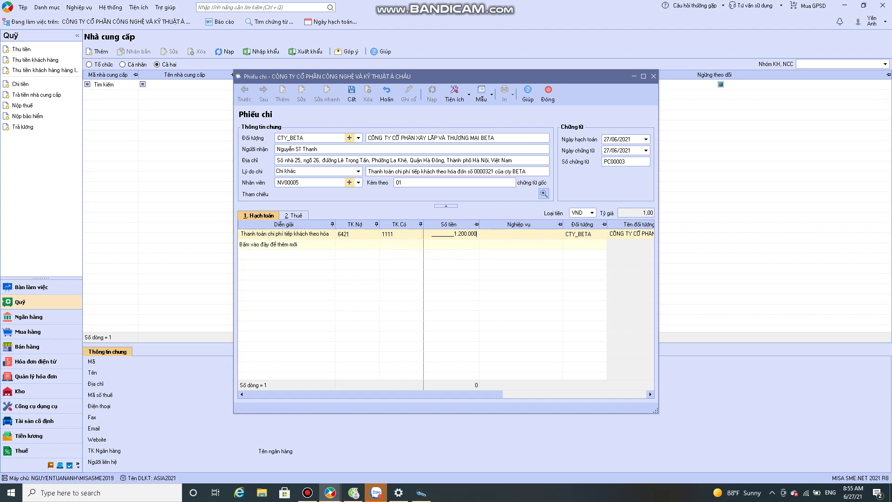
pyautogui.write('0')
pyautogui.press('Tab')
pyautogui.press('Tab')
pyautogui.press('Tab')
pyautogui.press('Tab')
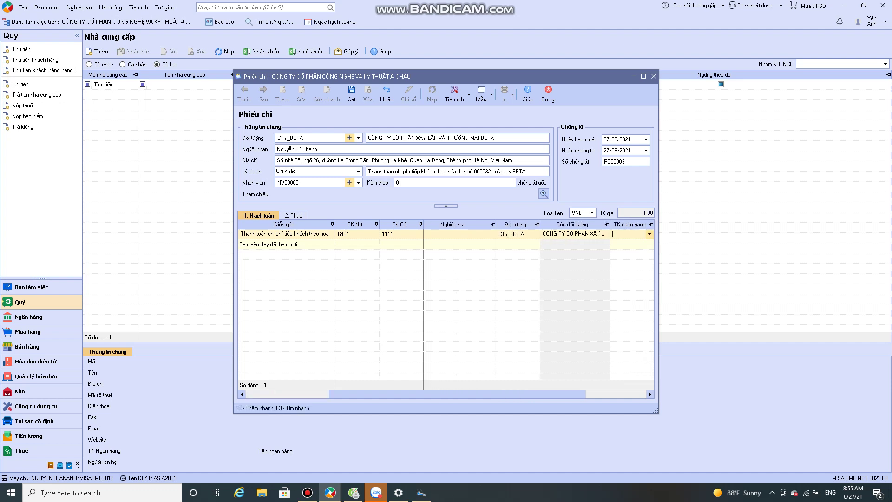
# Step: Add a deductible VAT line on account 1331 for 1.200.000
pyautogui.press('Tab')
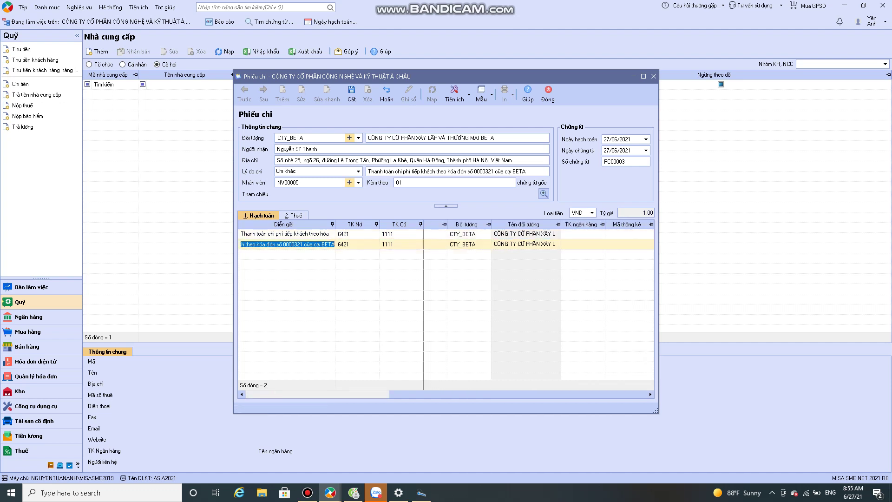
pyautogui.write('Thúe')
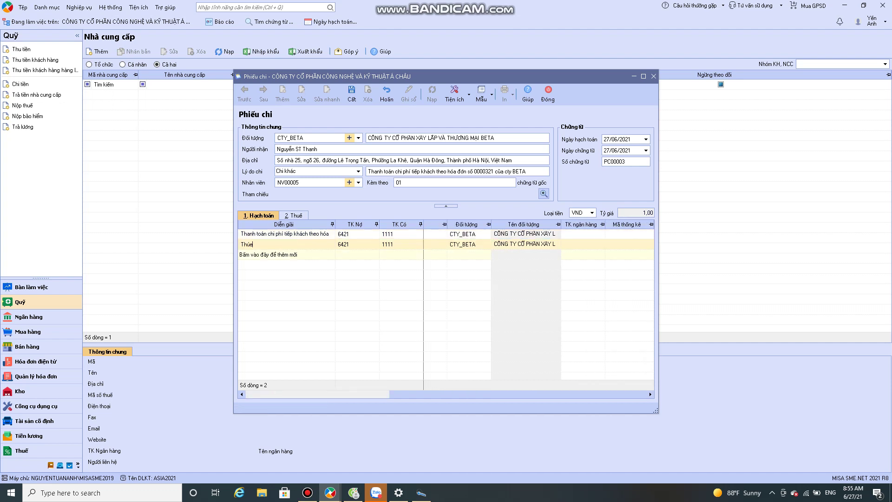
pyautogui.write(' GTGT được khấu trừ')
pyautogui.press('Tab')
pyautogui.write('133')
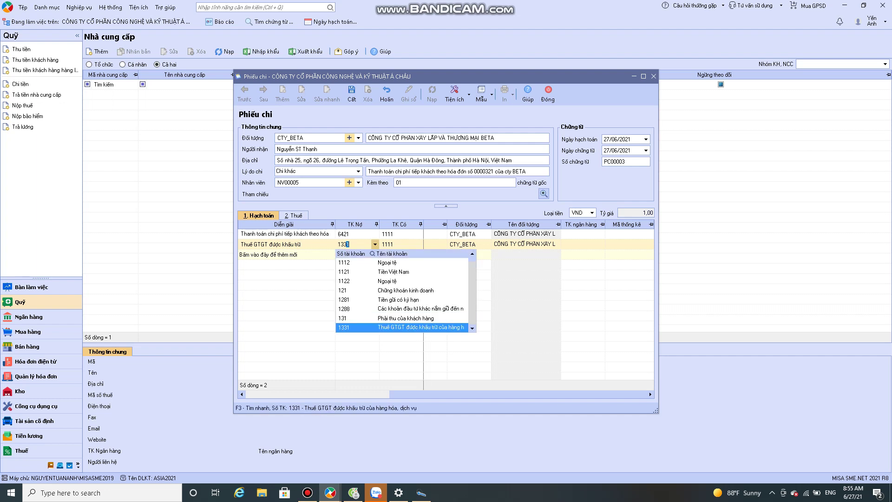
pyautogui.press('Tab')
pyautogui.write('1')
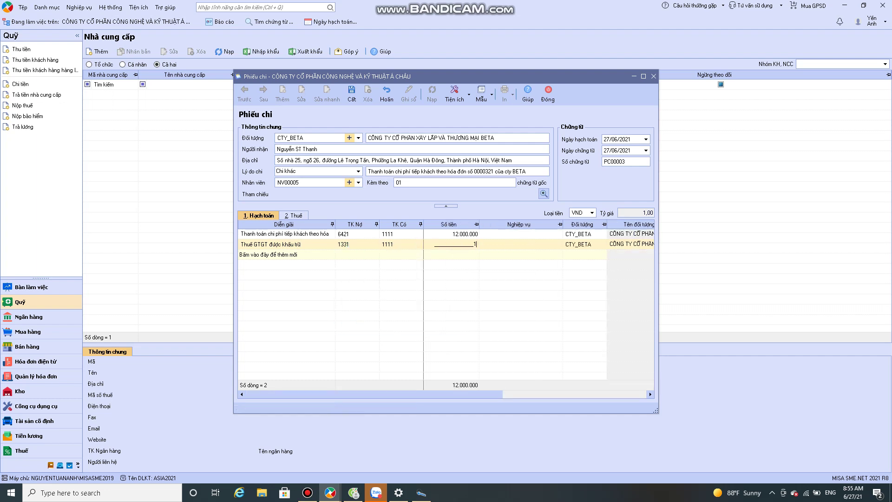
pyautogui.write('.200.000')
pyautogui.press('Tab')
pyautogui.hotkey('alt', '2')
# Step: Set the tax line to 10% VAT, invoice 0000321 from CTY_BETA, drop the extra row, and save
pyautogui.click(356, 233)
pyautogui.press('Tab')
pyautogui.press('Tab')
pyautogui.write('10')
pyautogui.press('Tab')
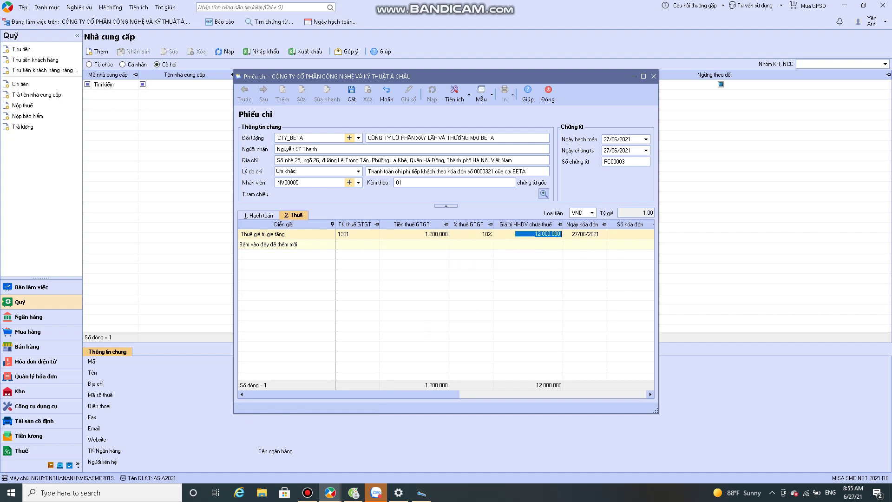
pyautogui.press('Tab')
pyautogui.press('Tab')
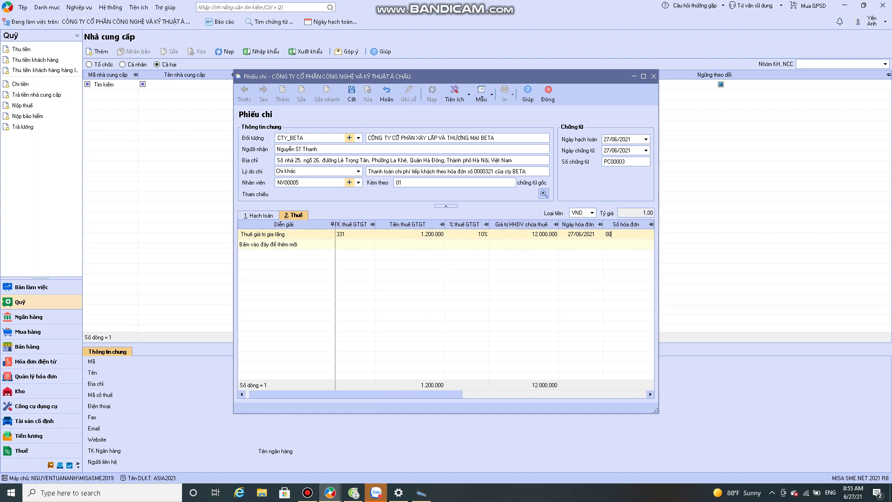
pyautogui.write('0000321')
pyautogui.press('Tab')
pyautogui.press('Tab')
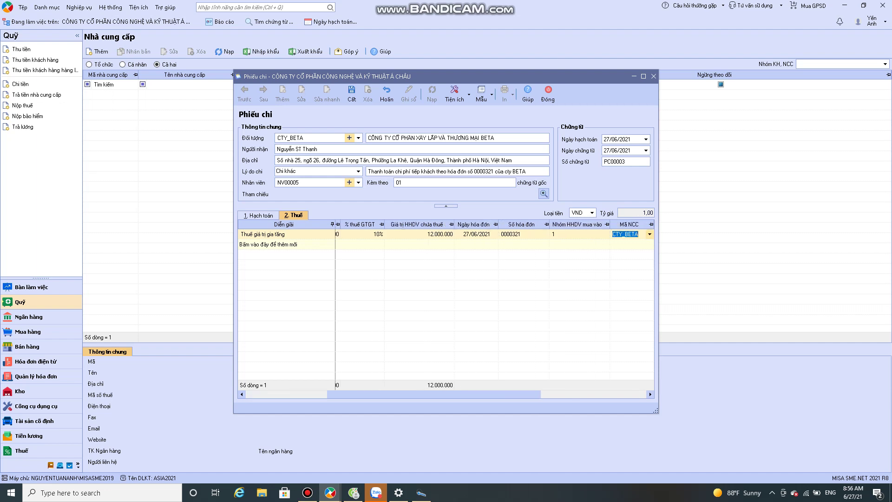
pyautogui.press('Tab')
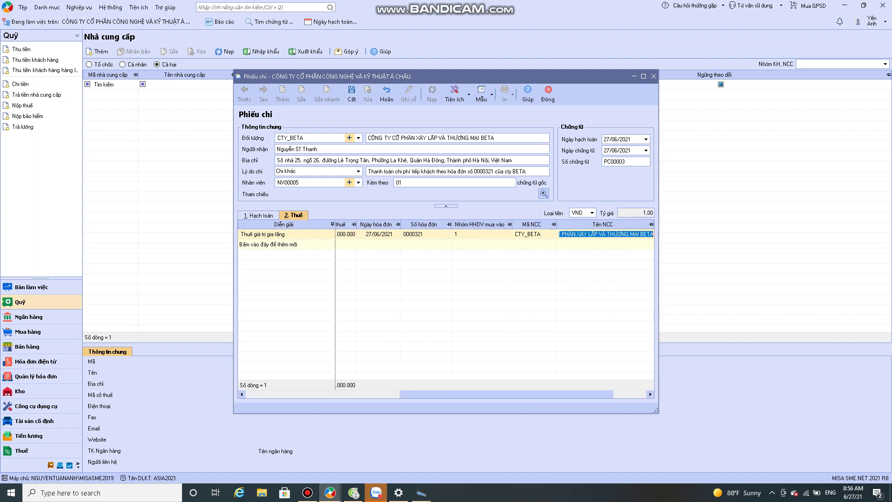
pyautogui.press('Tab')
pyautogui.press('Tab')
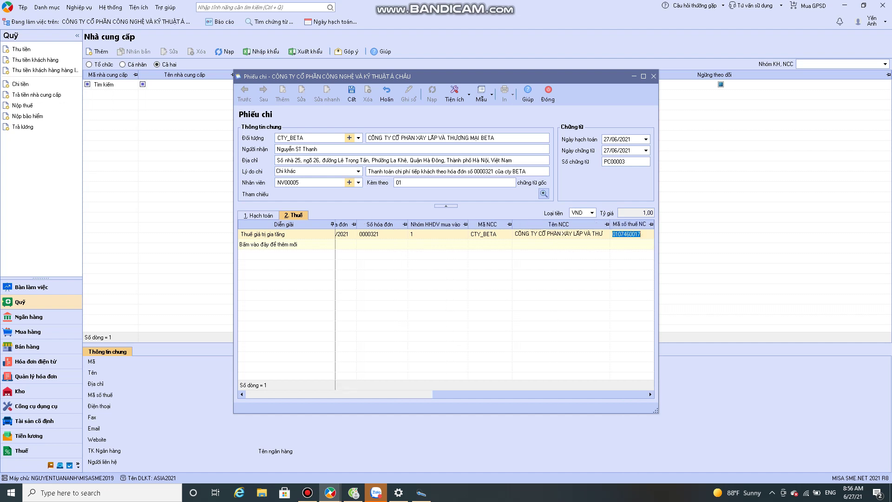
pyautogui.press('Escape')
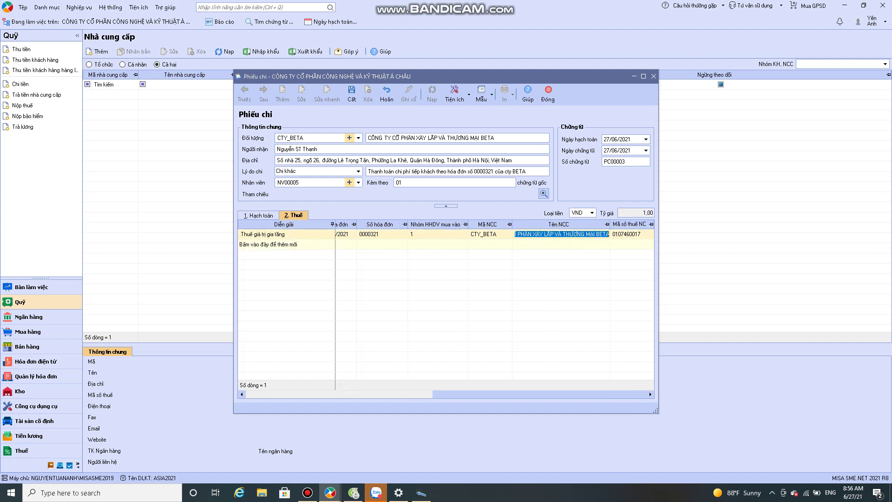
pyautogui.hotkey('ctrl', 's')
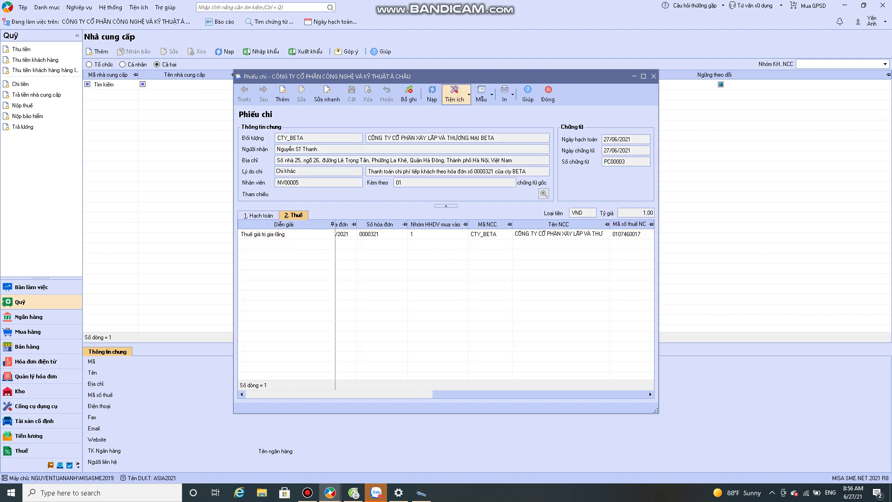
pyautogui.click(504, 93)
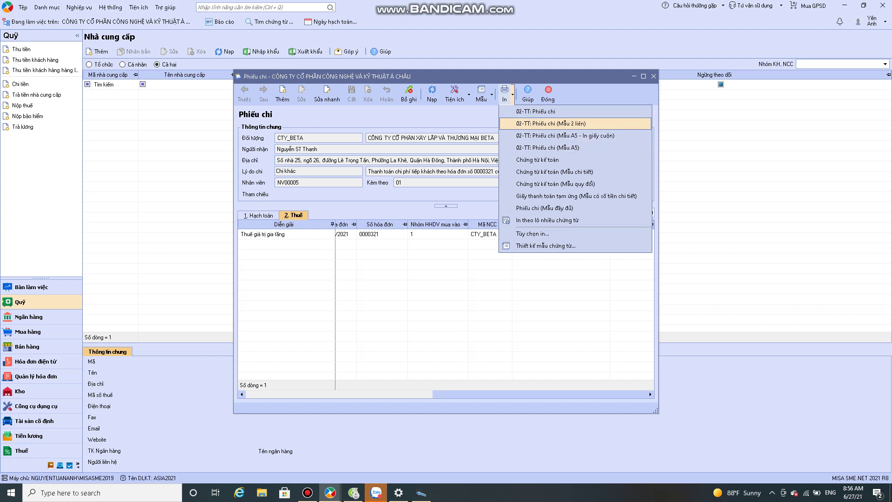
pyautogui.click(547, 148)
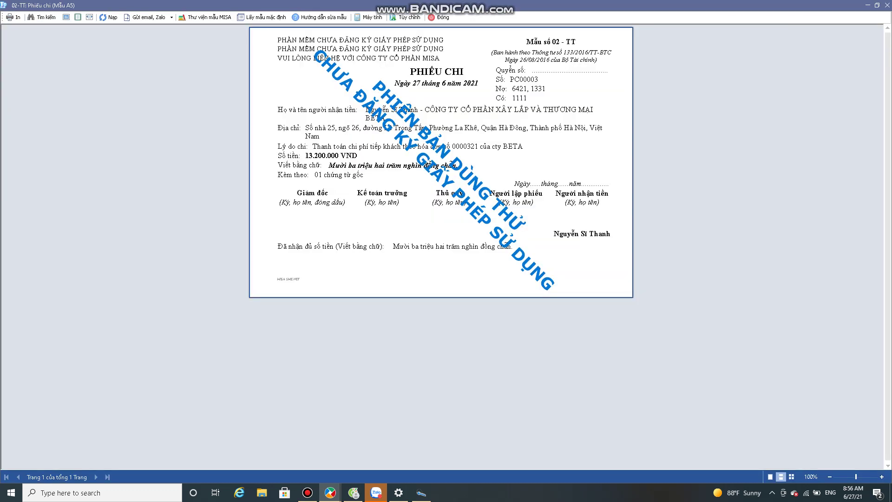
pyautogui.click(439, 17)
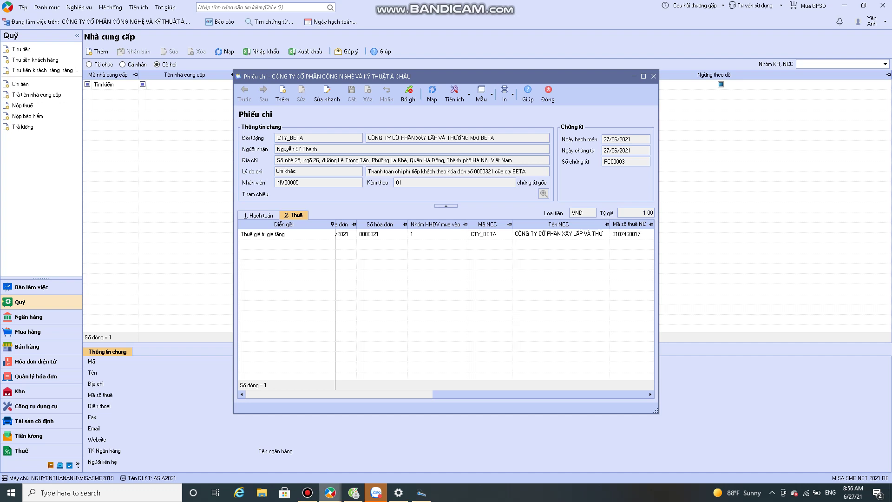
pyautogui.click(308, 492)
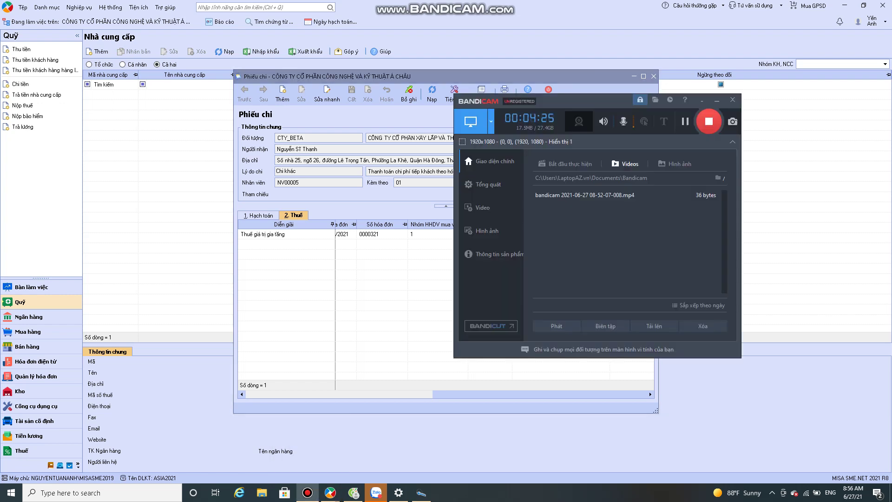